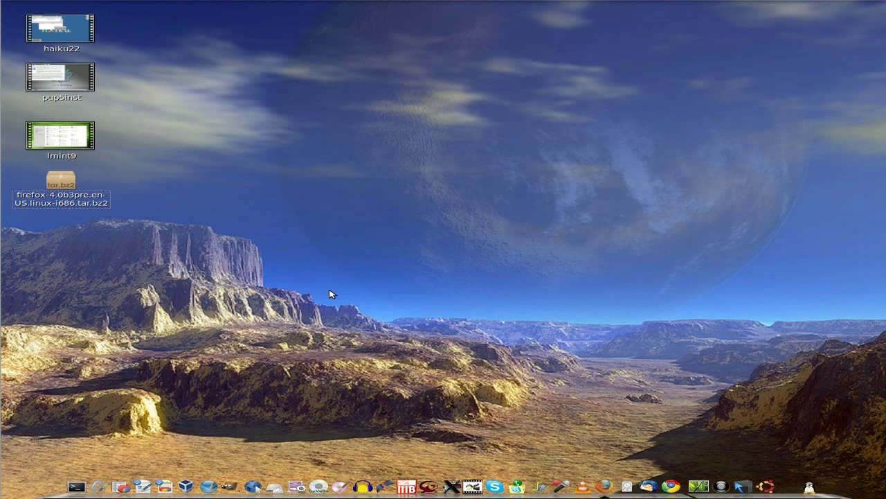
Start the regular Firefox browser to view the Firefox Nightly Builds download page.
left_click(603, 484)
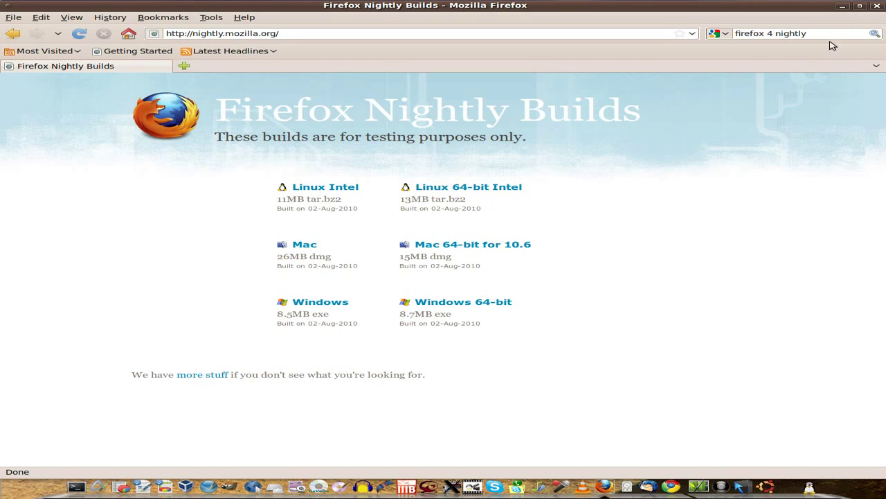
Close Firefox and extract the Firefox 4 nightly tar.bz2 into the Desktop folder with Archive Manager.
left_click(876, 7)
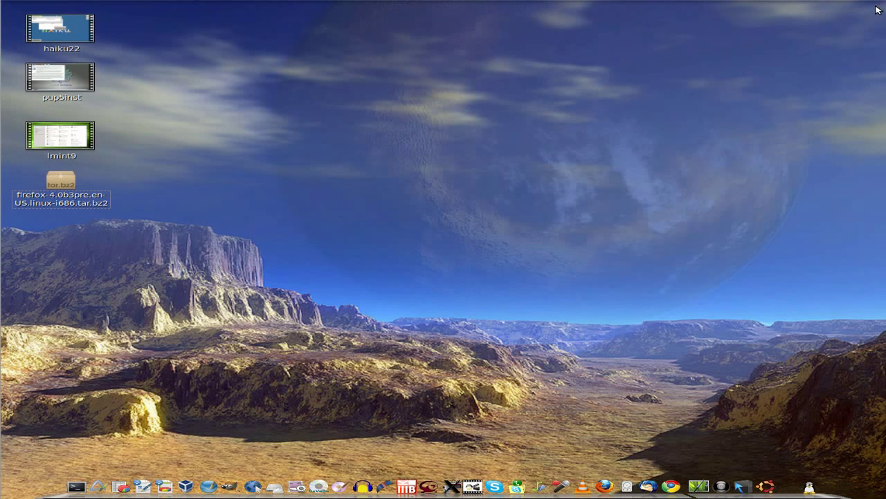
double_click(67, 184)
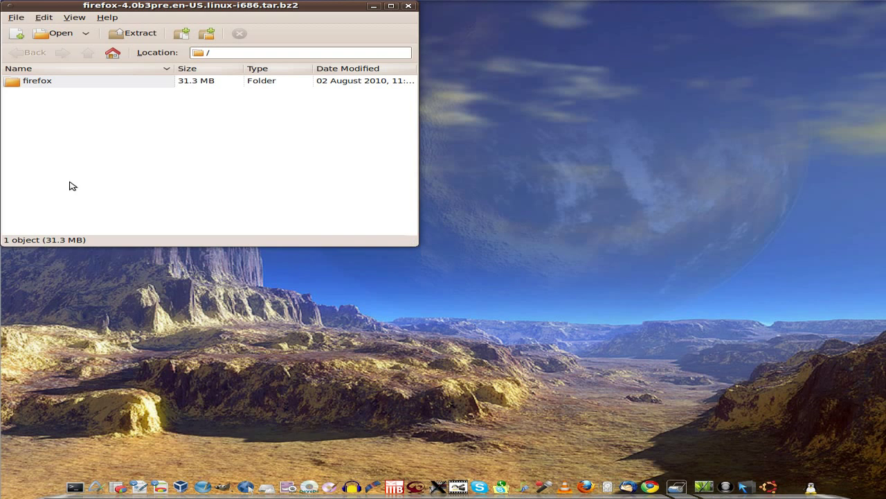
left_click(132, 34)
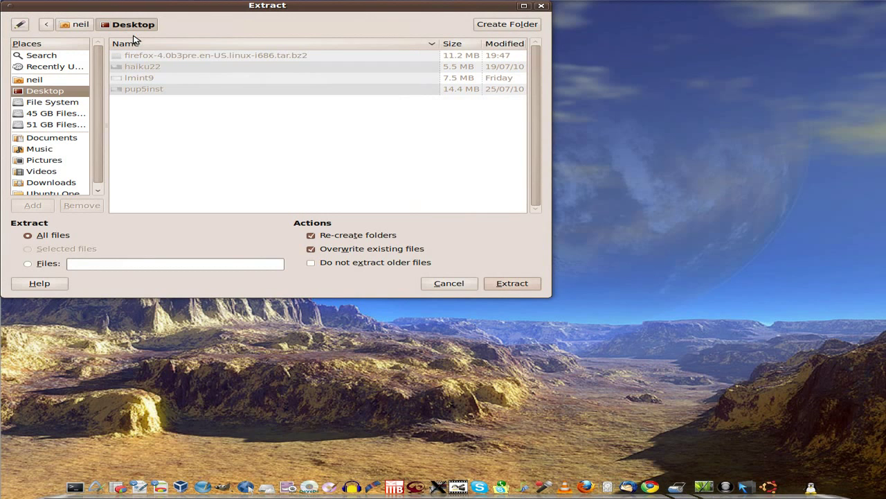
left_click(511, 284)
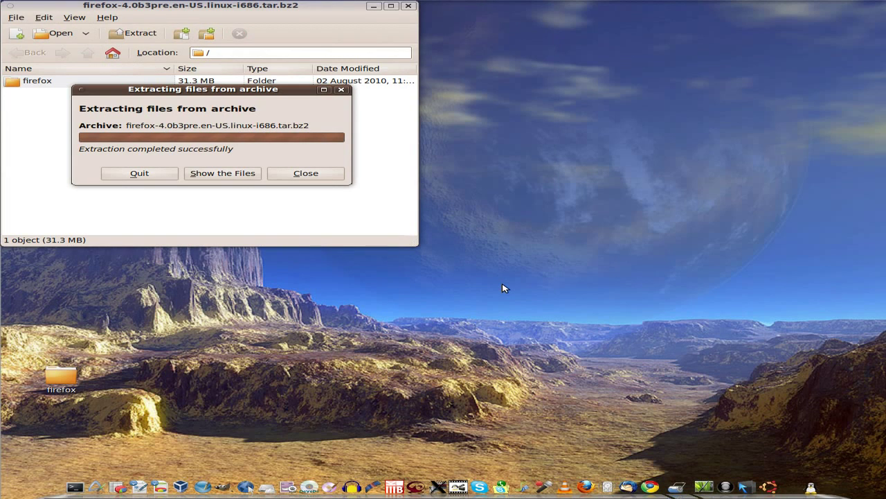
left_click(323, 176)
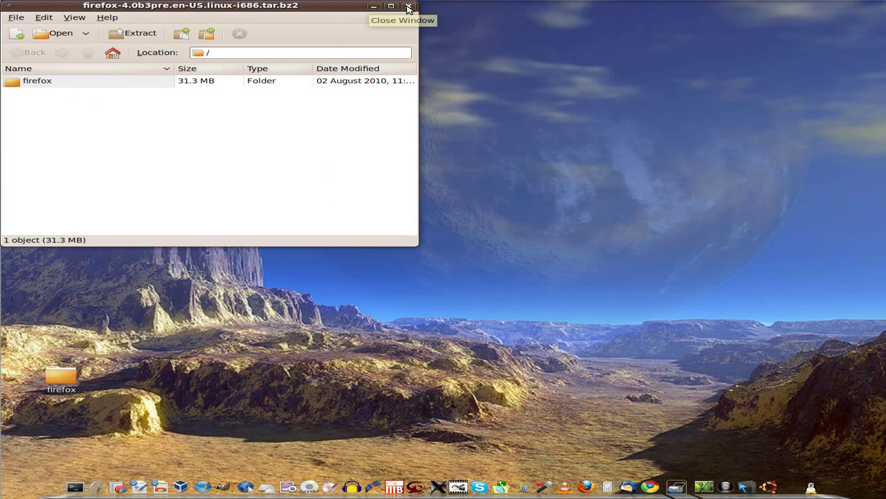
left_click(408, 6)
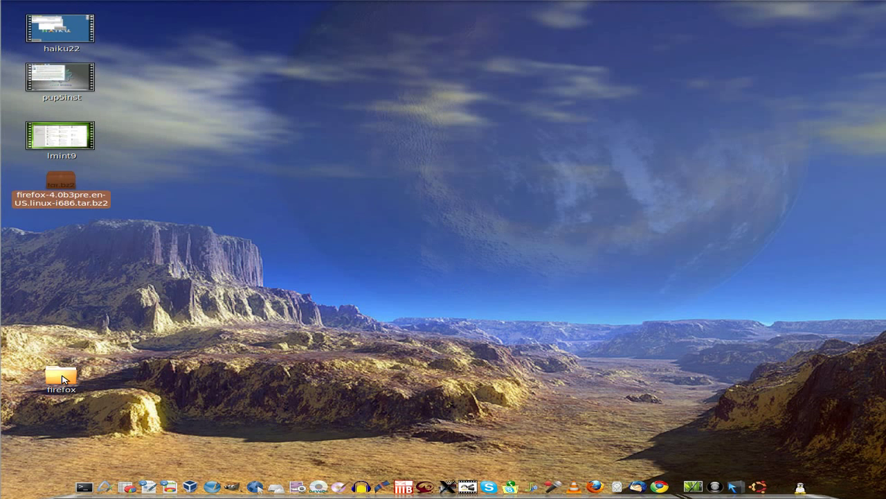
Move the firefox folder up the desktop, open it maximized, and run its firefox startup script.
left_click_drag(66, 374, 61, 270)
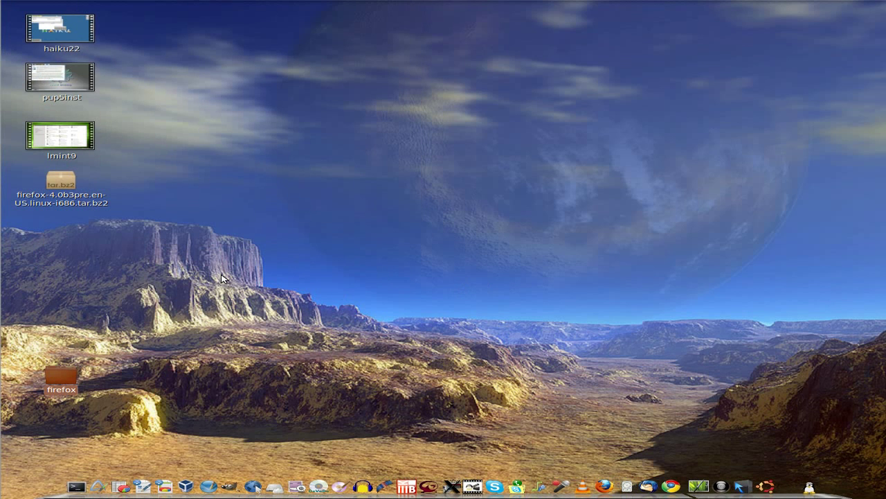
left_click_drag(59, 381, 61, 236)
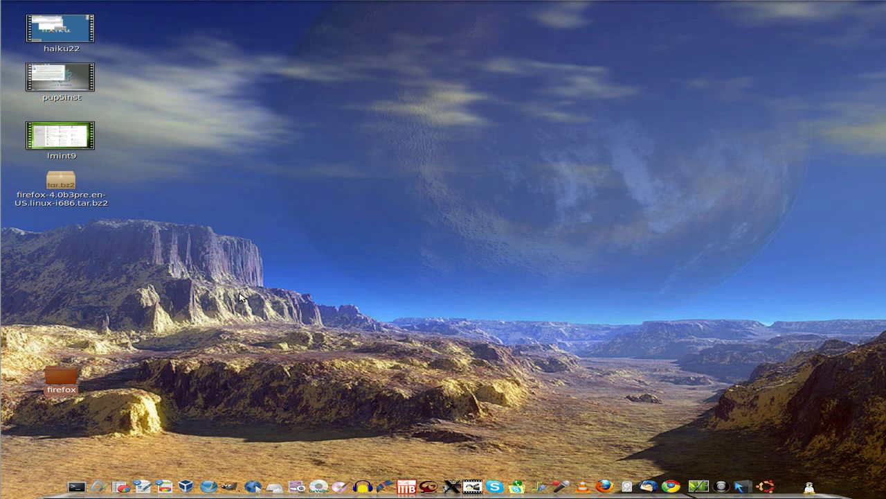
double_click(61, 380)
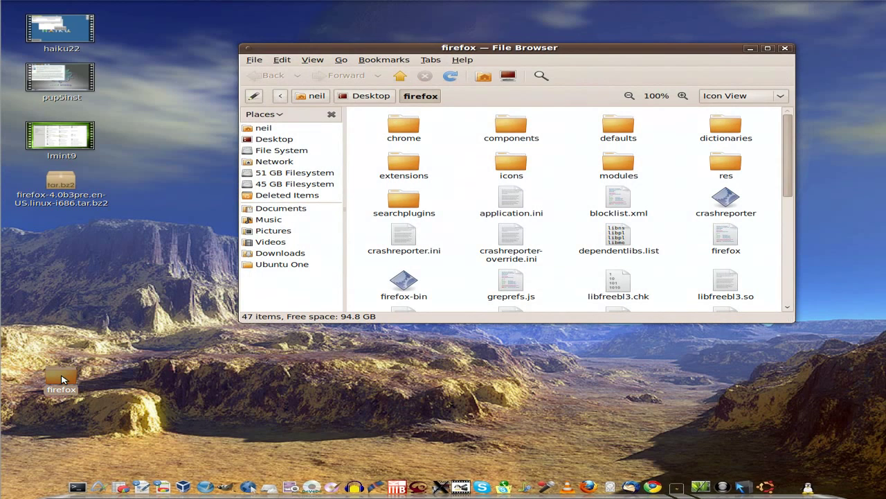
left_click(768, 48)
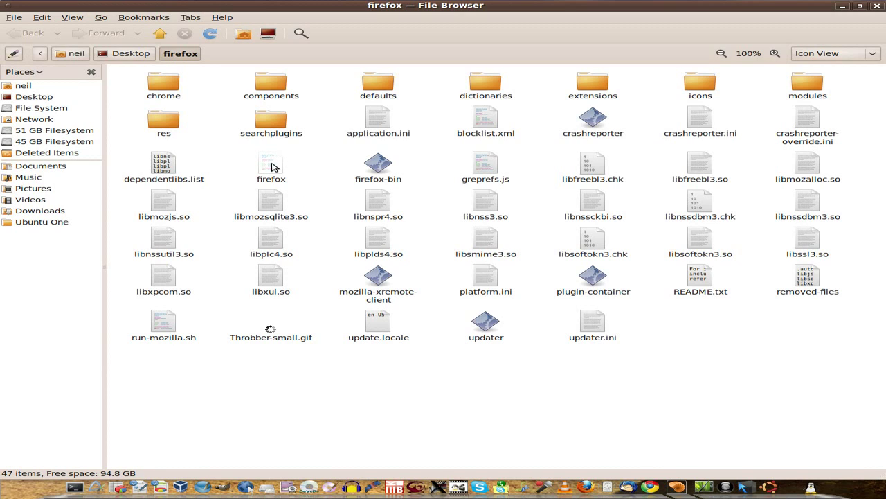
double_click(271, 166)
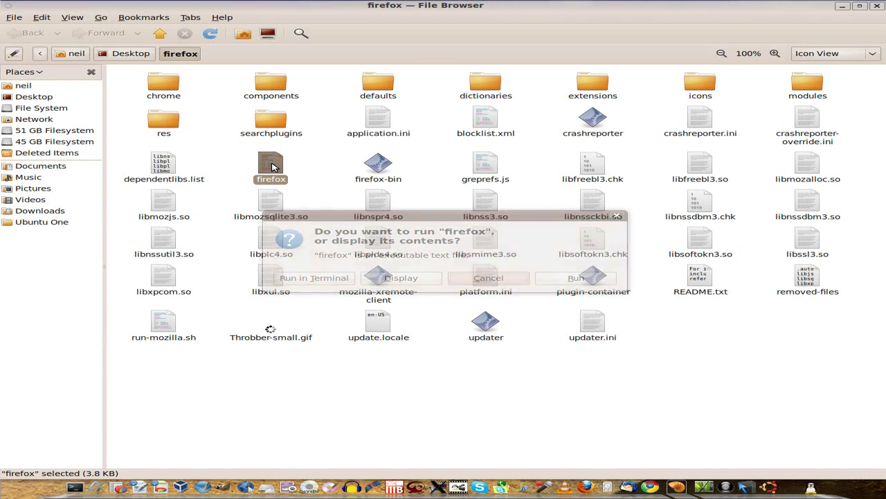
left_click(567, 278)
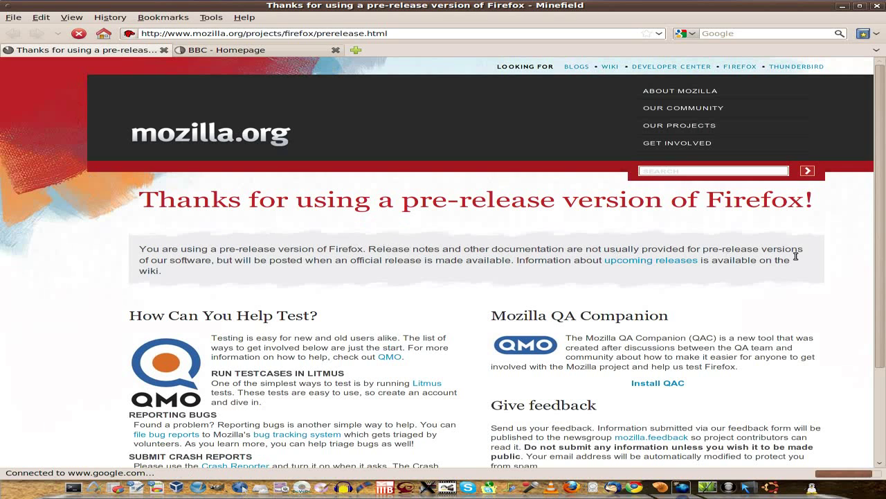
Scroll Minefield's pre-release thank-you page down to the Useful Links section.
scroll(845, 259, "down", 3)
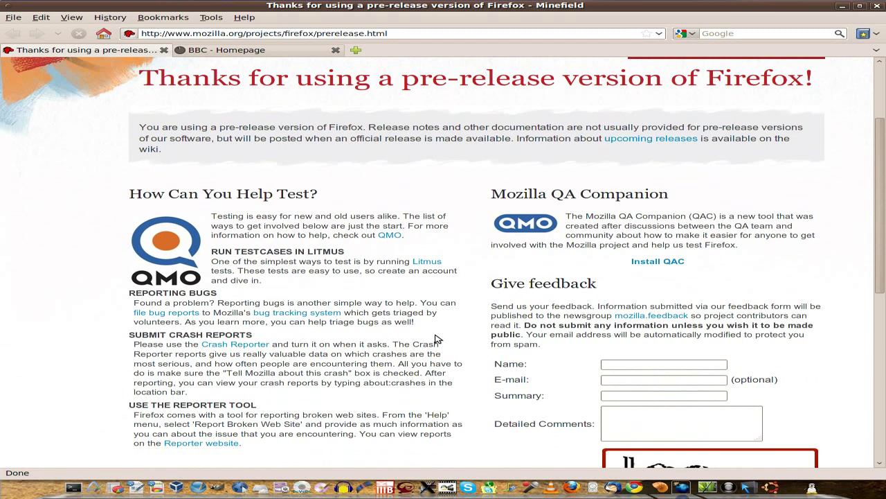
scroll(815, 274, "down", 4)
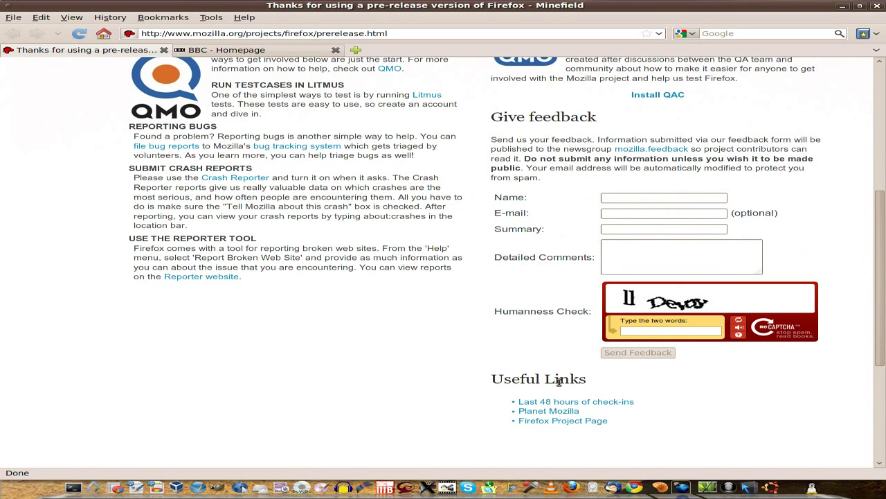
Follow the 'Last 48 hours of check-ins' link to the mozilla-central pushlog.
left_click(586, 404)
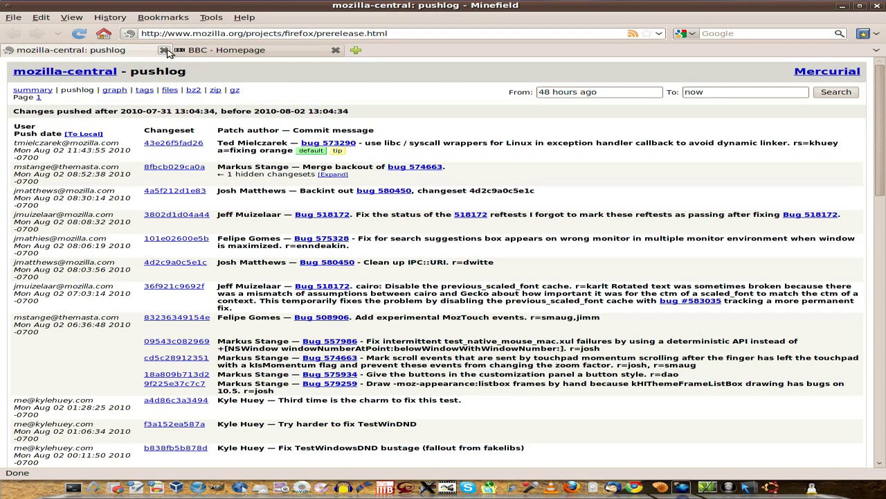
Close the pushlog tab and scroll down through the BBC Homepage and back up.
left_click(163, 51)
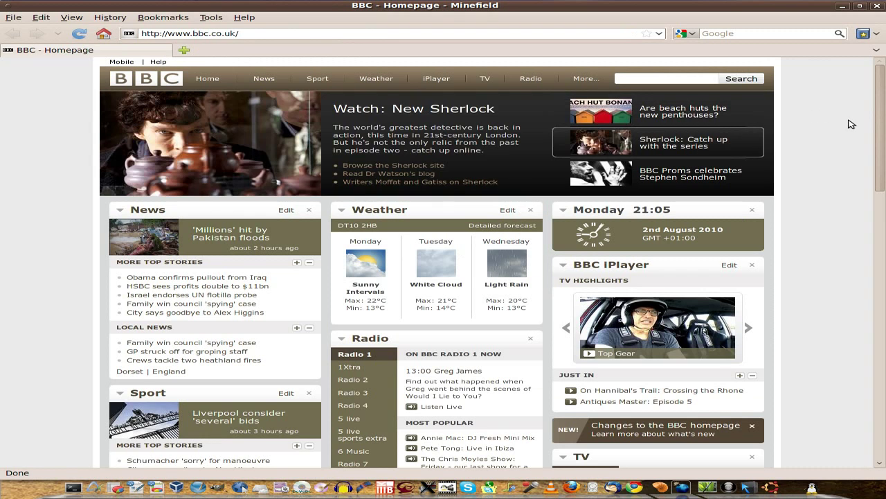
scroll(851, 124, "down", 5)
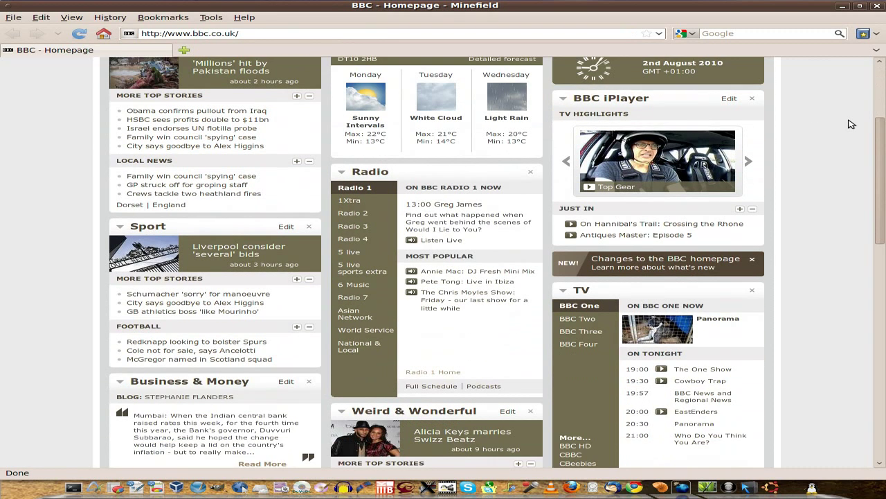
scroll(851, 124, "down", 3)
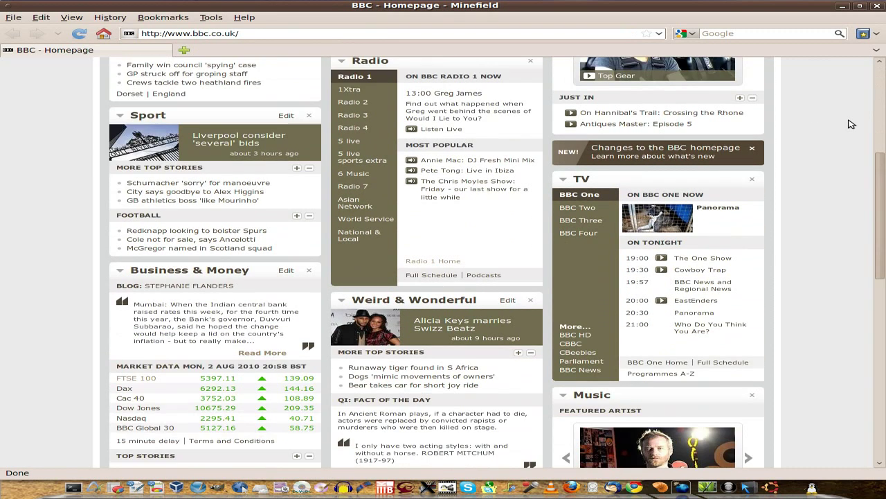
scroll(851, 124, "down", 2)
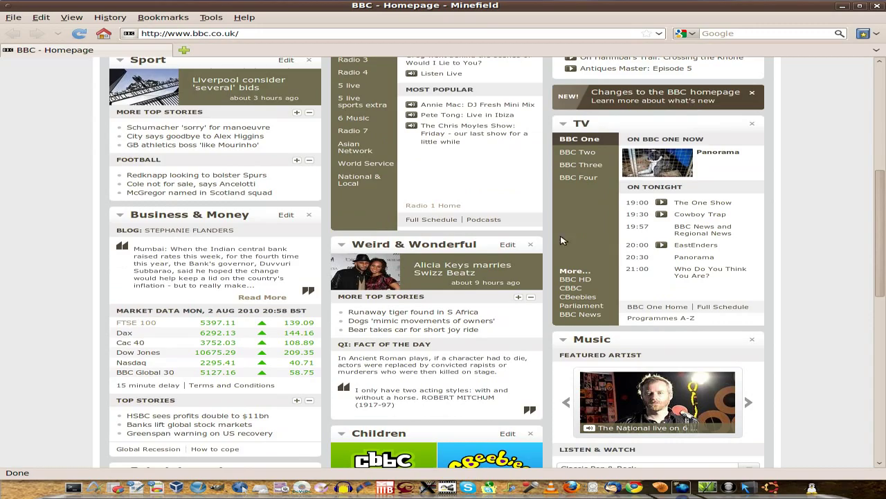
scroll(833, 219, "down", 1)
scroll(833, 219, "down", 4)
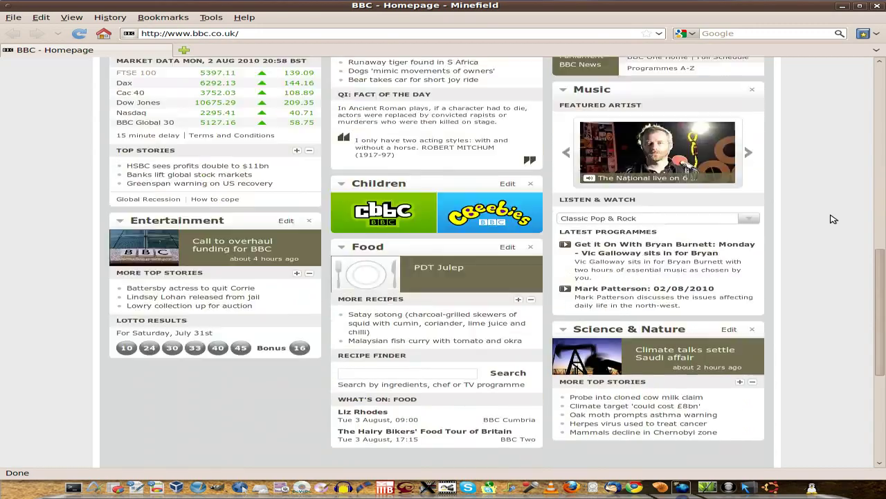
scroll(833, 219, "up", 15)
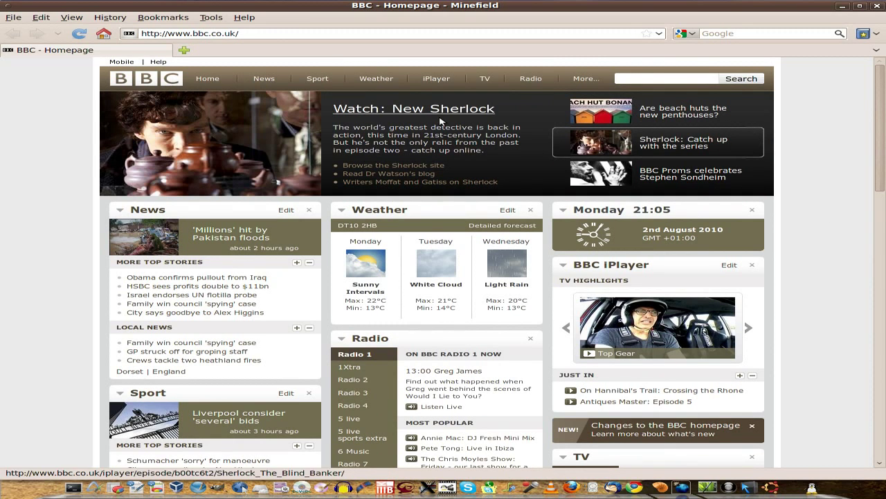
left_click(245, 19)
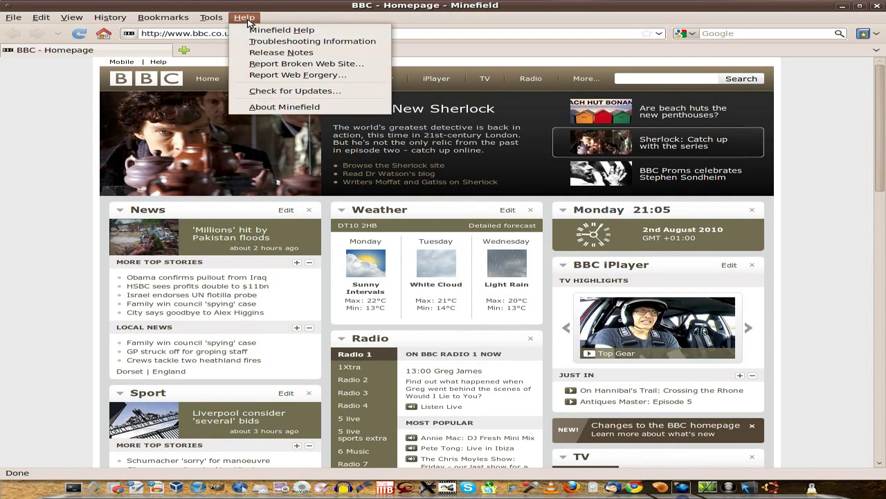
left_click(276, 107)
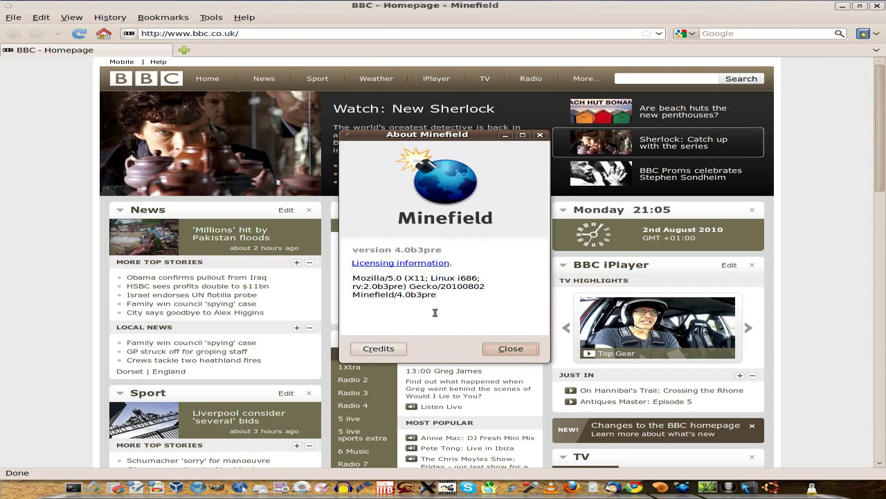
left_click(400, 351)
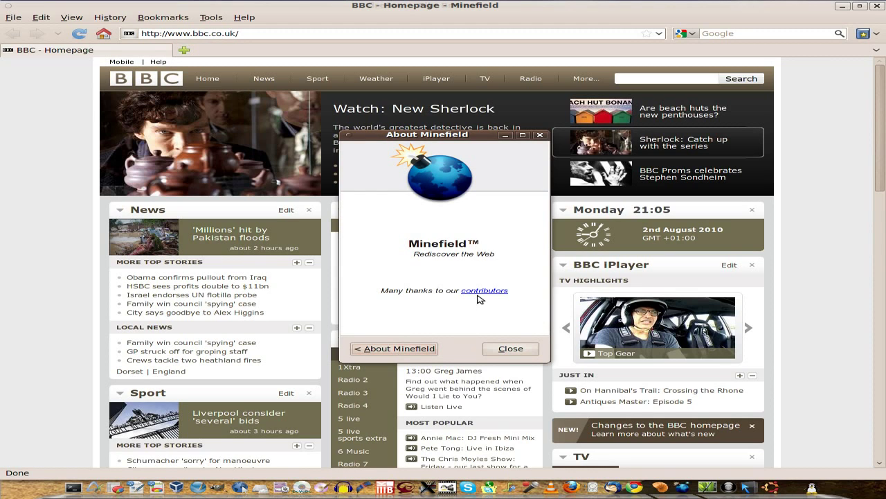
left_click(509, 348)
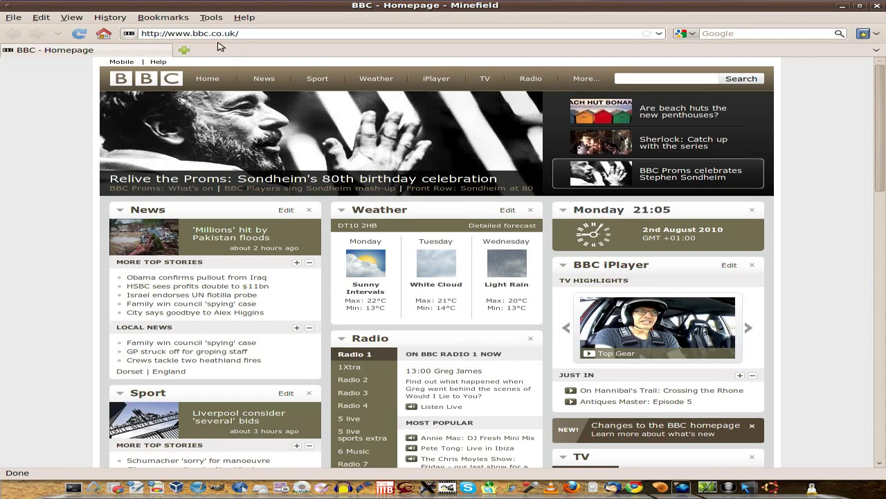
Look through the File and Edit menus, then open and close the Preferences window.
left_click(13, 19)
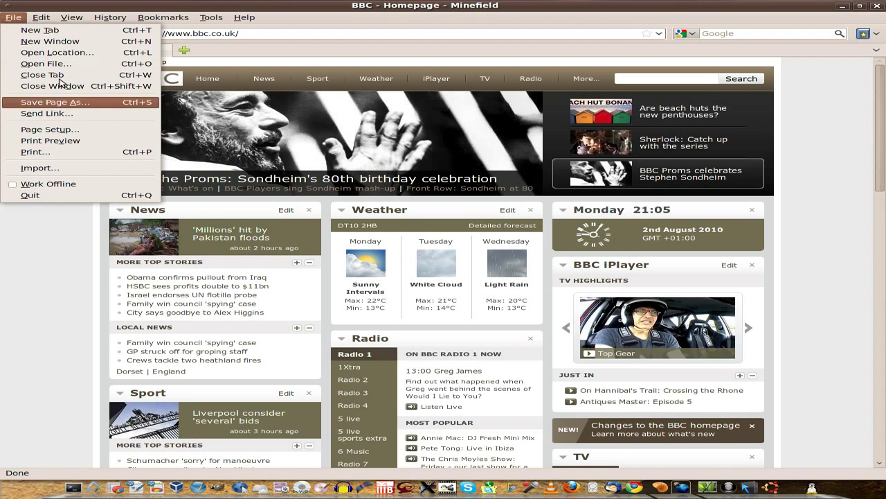
mouse_move(46, 20)
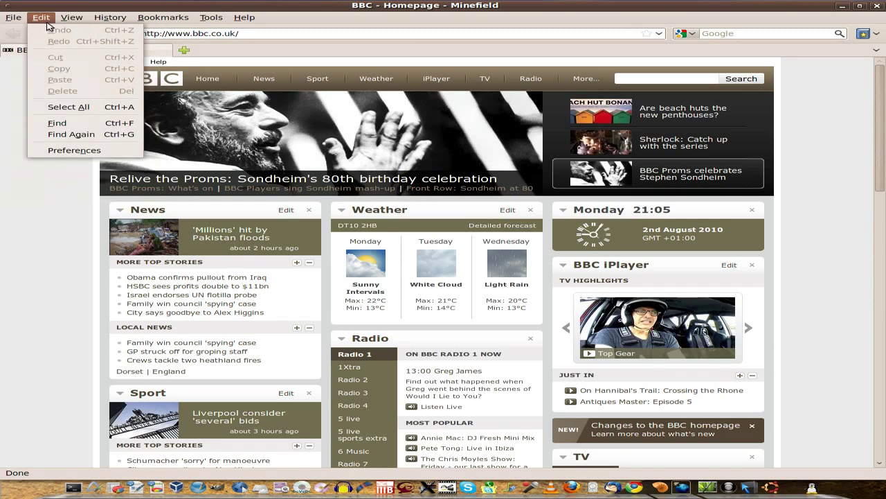
left_click(59, 152)
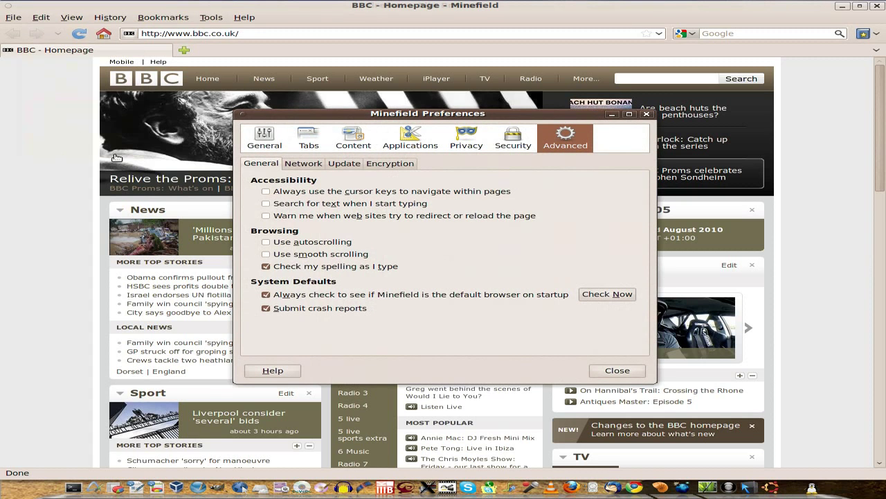
left_click(615, 370)
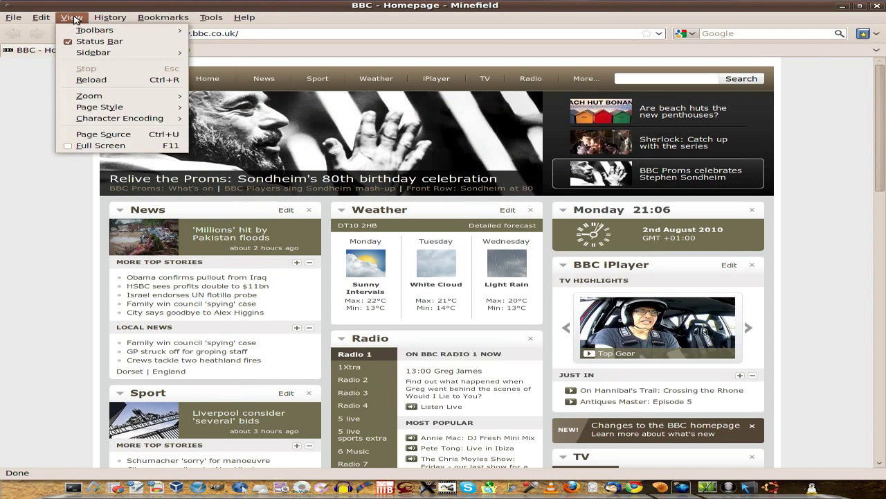
Browse the View, History, Bookmarks and Tools menus.
mouse_move(99, 21)
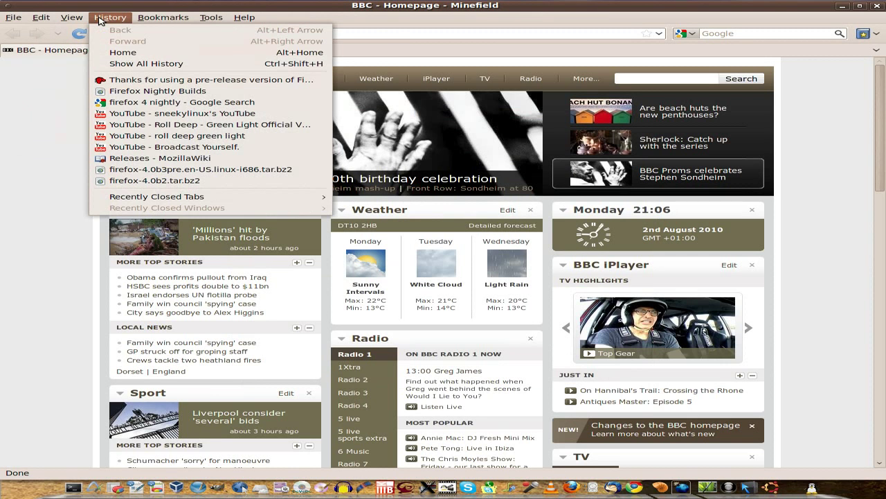
mouse_move(146, 21)
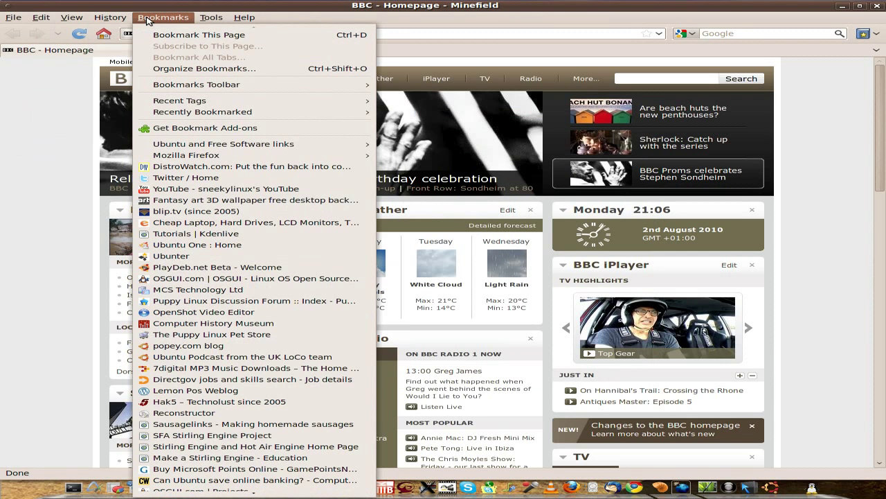
mouse_move(202, 19)
mouse_move(244, 20)
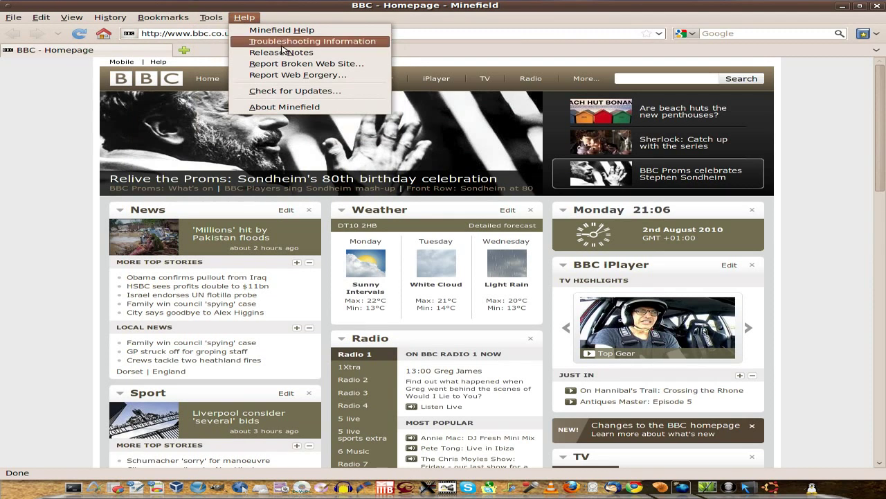
left_click(355, 42)
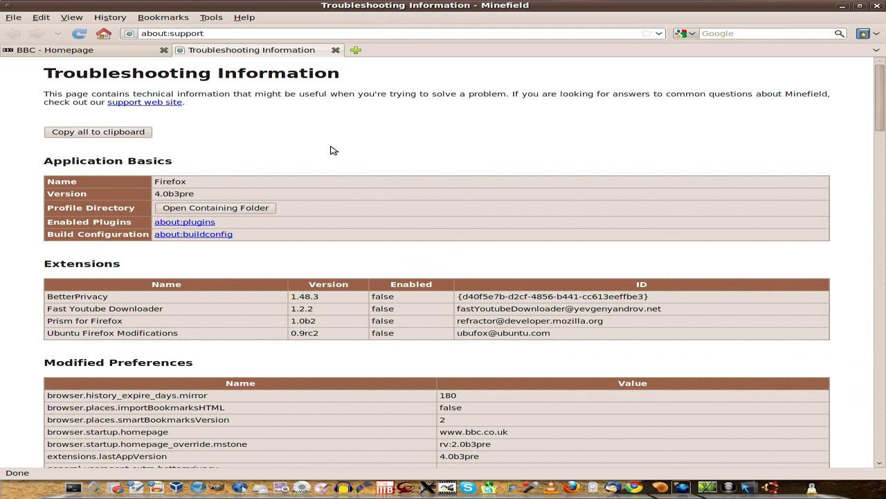
scroll(377, 132, "down", 6)
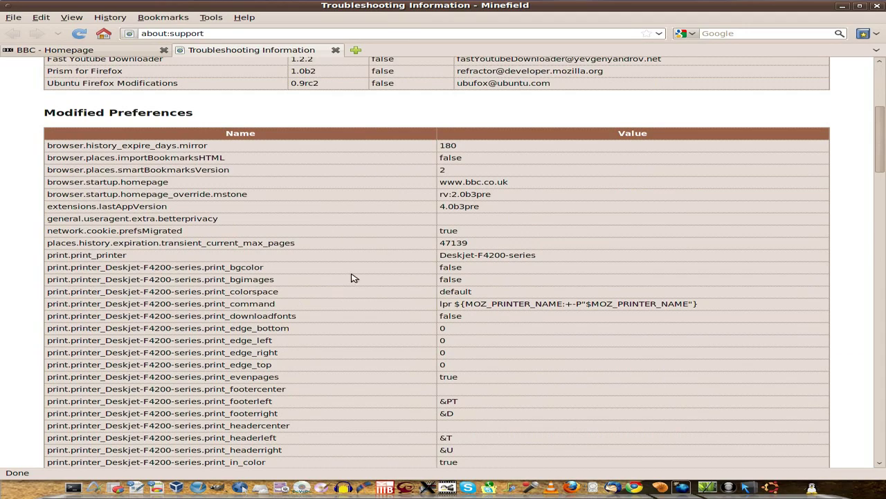
scroll(750, 344, "down", 4)
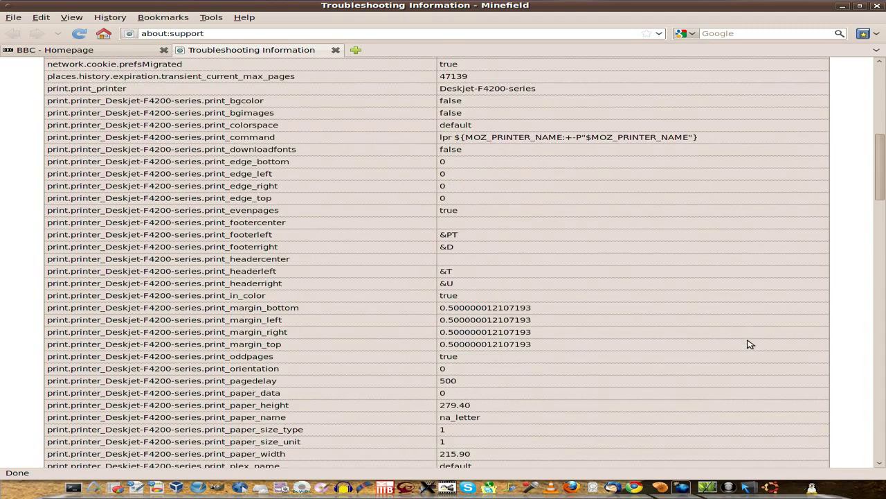
scroll(750, 344, "down", 9)
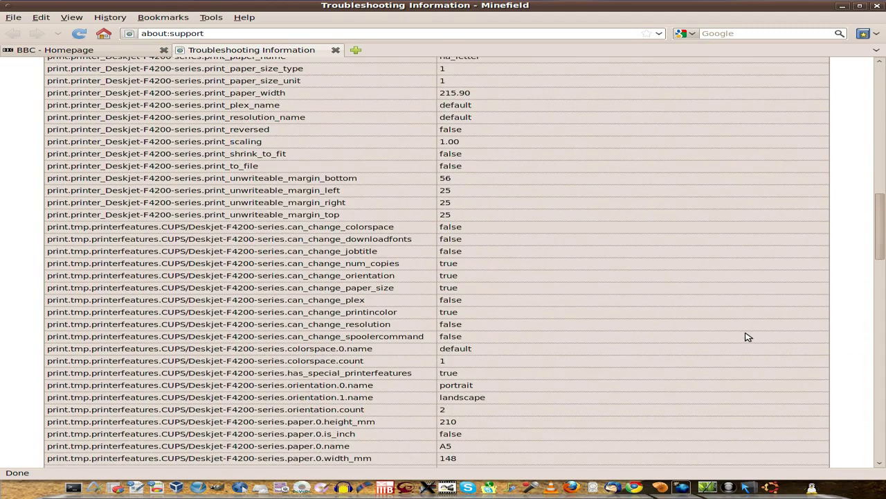
scroll(747, 336, "down", 2)
key("ctrl+w")
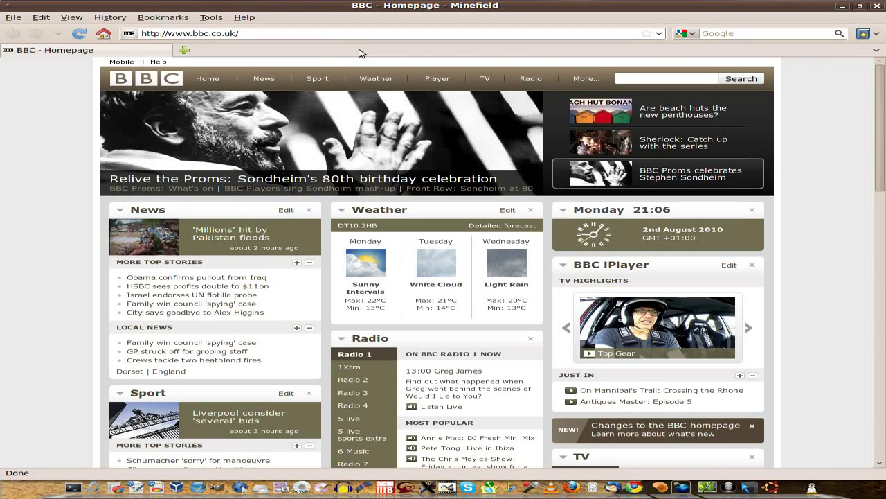
Close the Minefield browser and the firefox folder window.
left_click(876, 7)
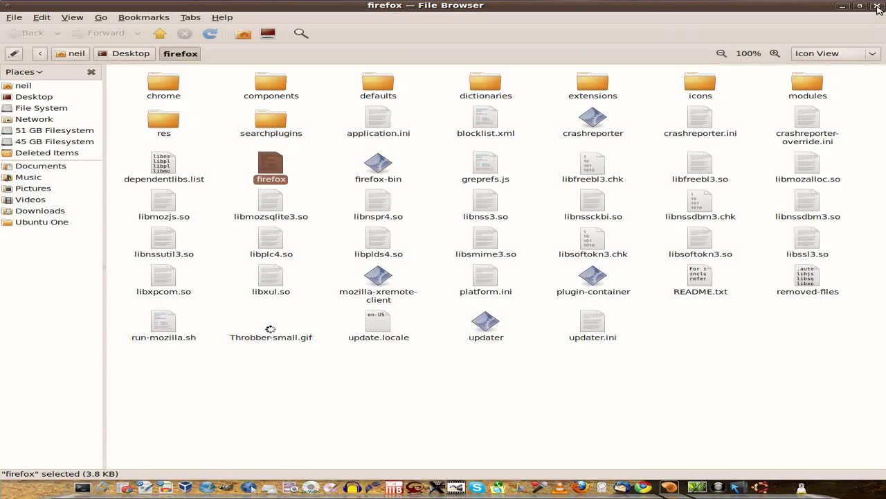
left_click(876, 9)
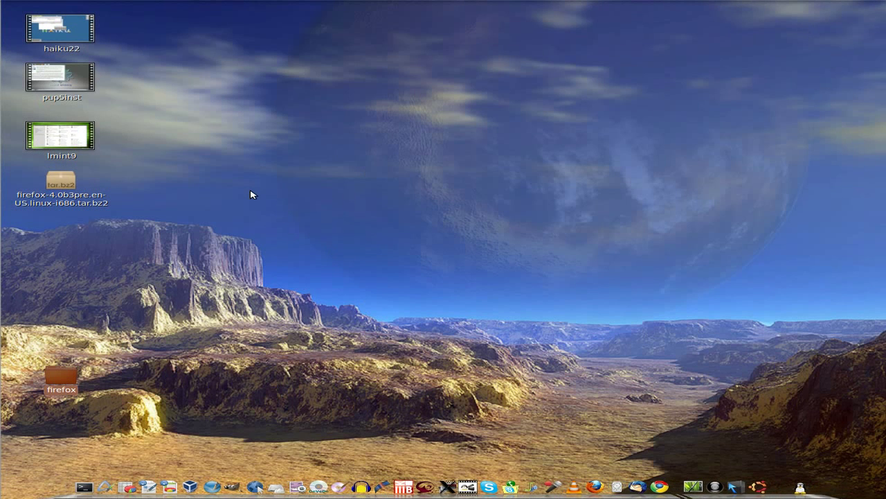